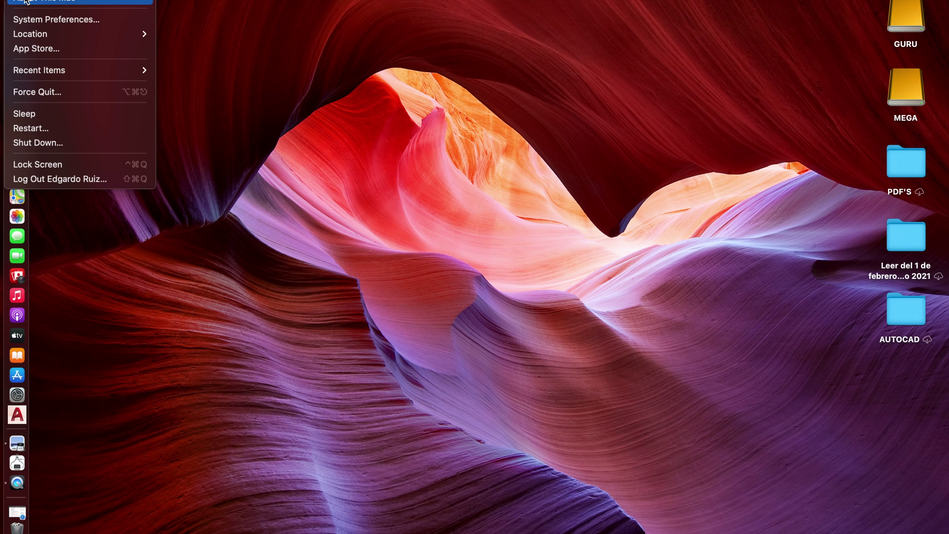
# Step: Check the Mac's system overview and storage usage, including the space used by iCloud Drive, and close both windows
pyautogui.click(26, 1)
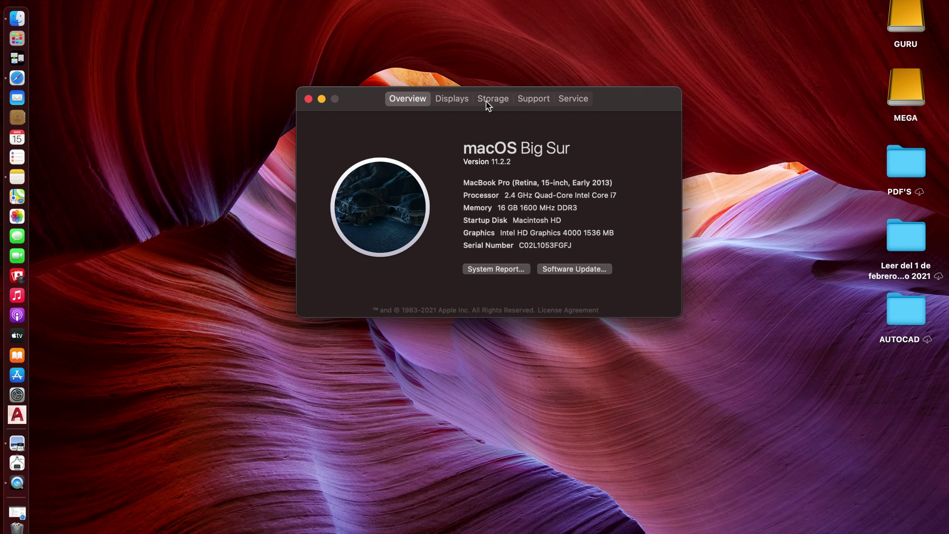
pyautogui.click(493, 99)
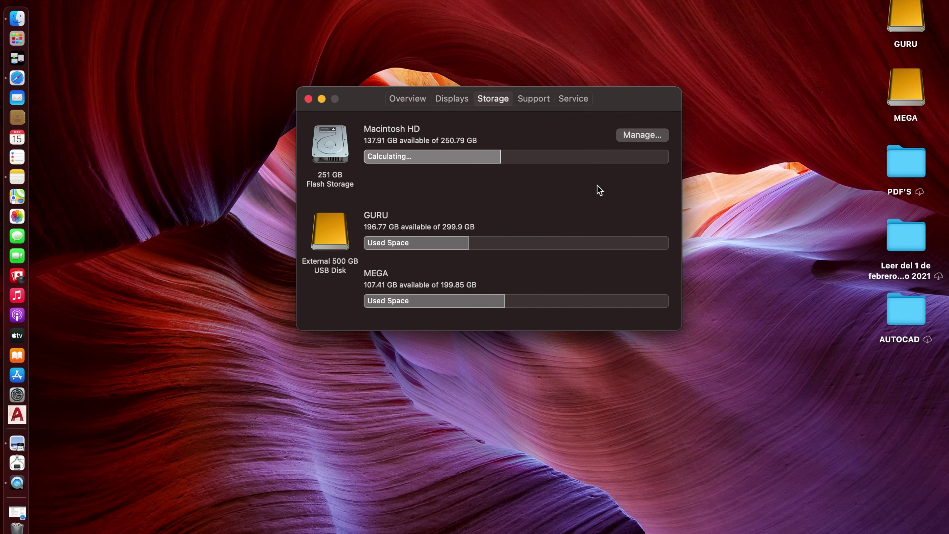
pyautogui.click(643, 135)
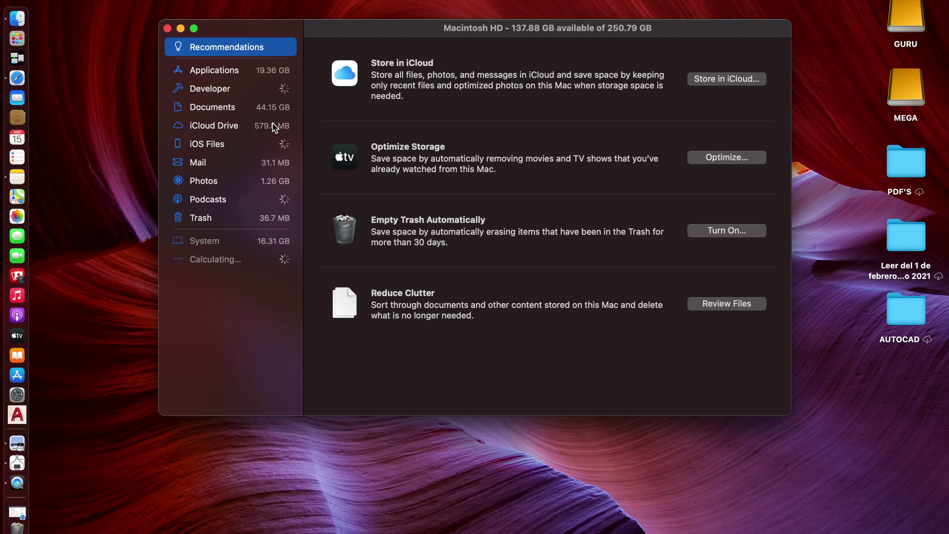
pyautogui.click(238, 126)
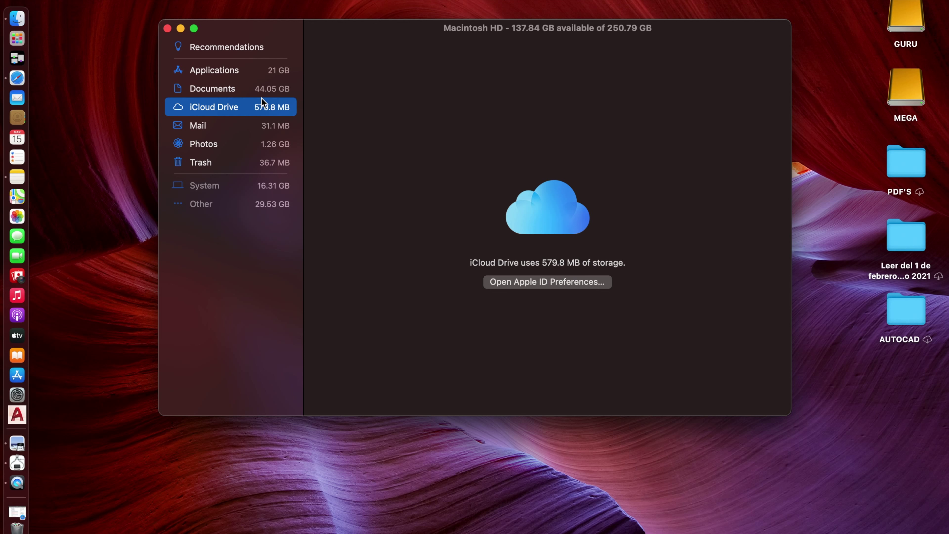
pyautogui.click(167, 28)
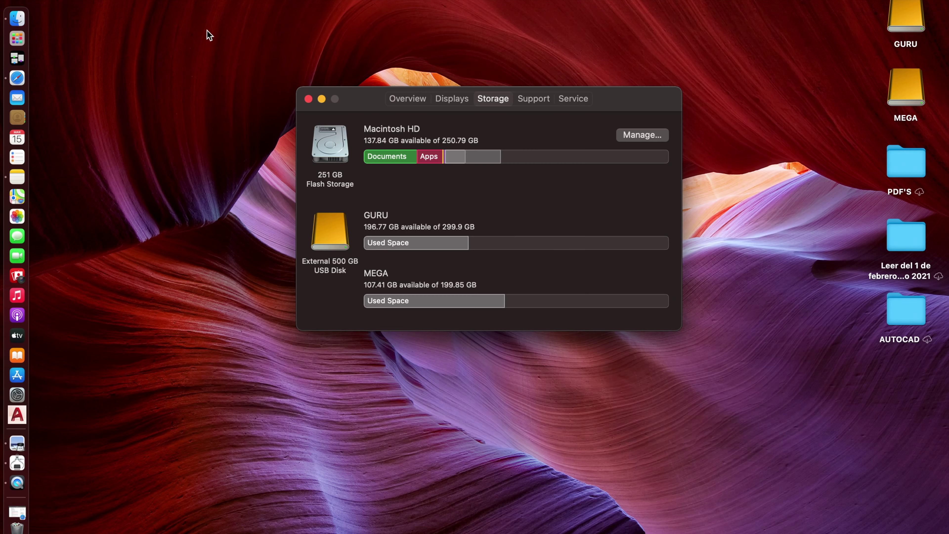
pyautogui.click(309, 99)
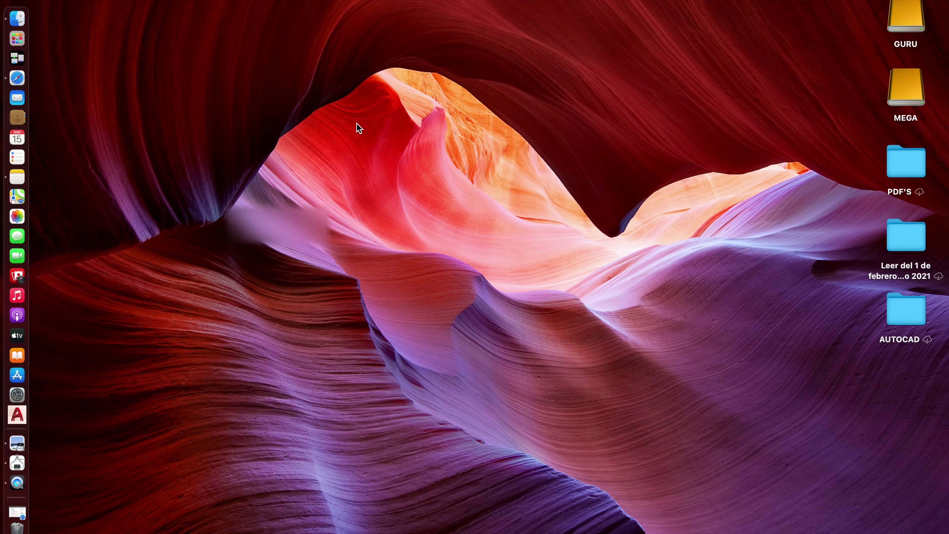
# Step: Review the iCloud apps list and the Optimize Mac Storage option in the Apple ID system preferences, and close the window
pyautogui.click(32, 4)
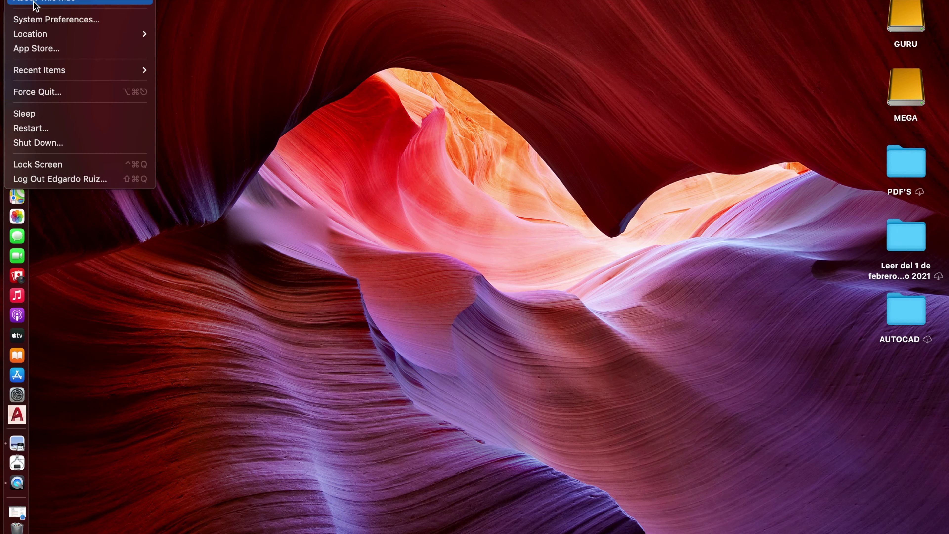
pyautogui.click(42, 20)
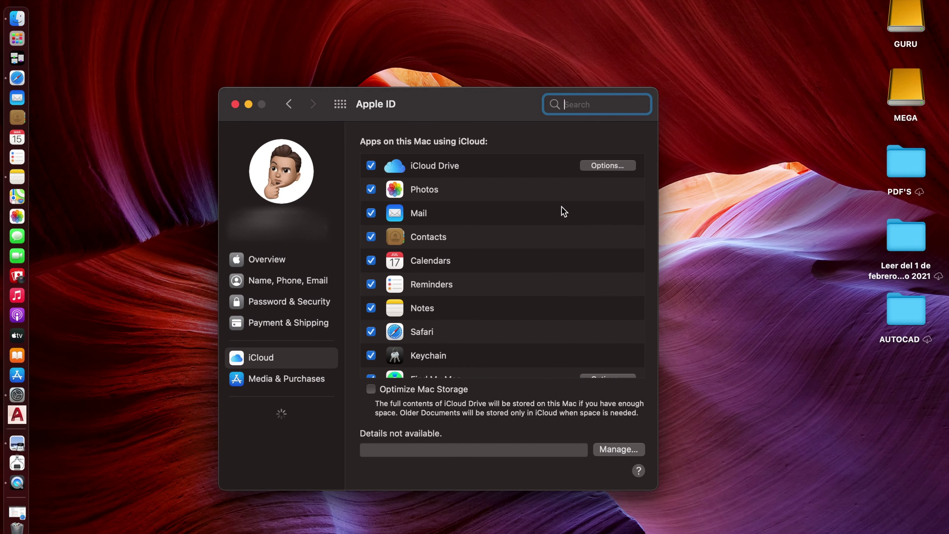
pyautogui.scroll(-5, 484, 305)
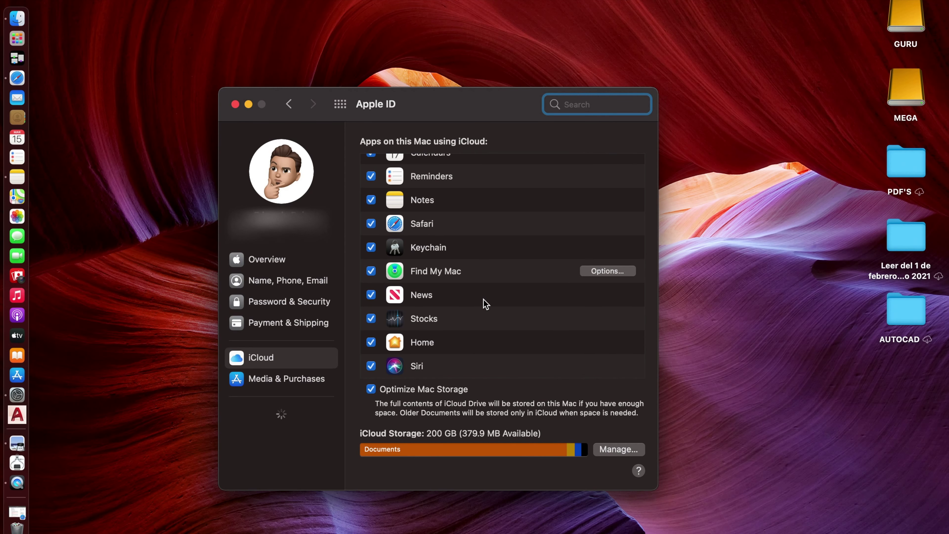
pyautogui.scroll(5, 485, 304)
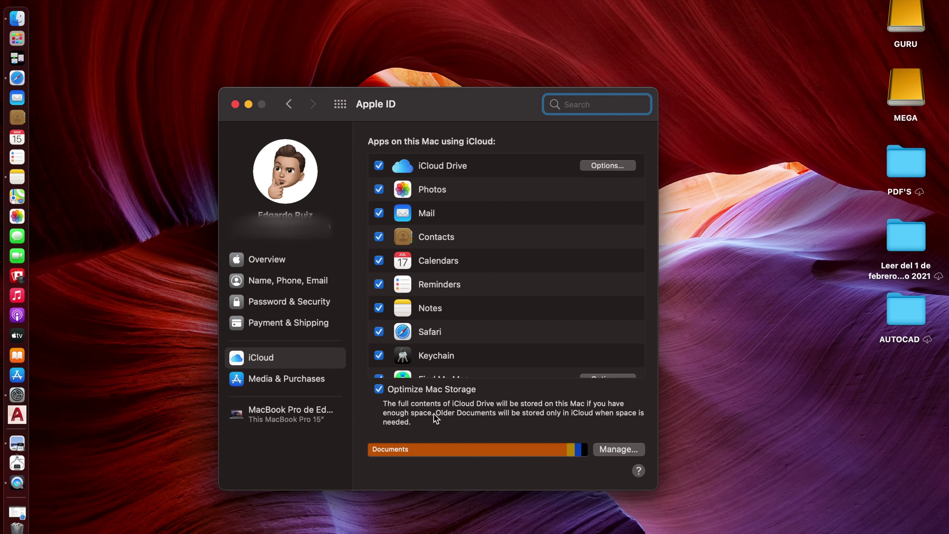
pyautogui.scroll(-5, 515, 290)
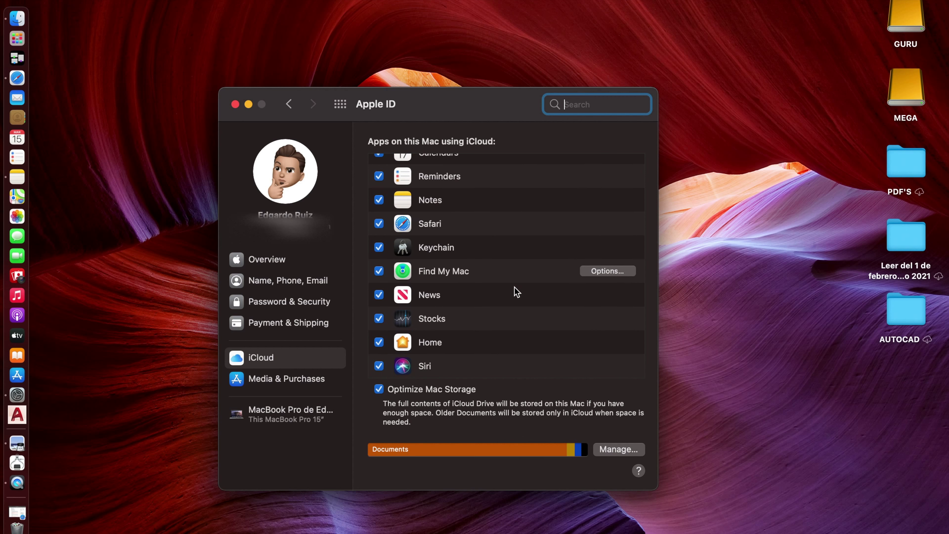
pyautogui.scroll(5, 517, 291)
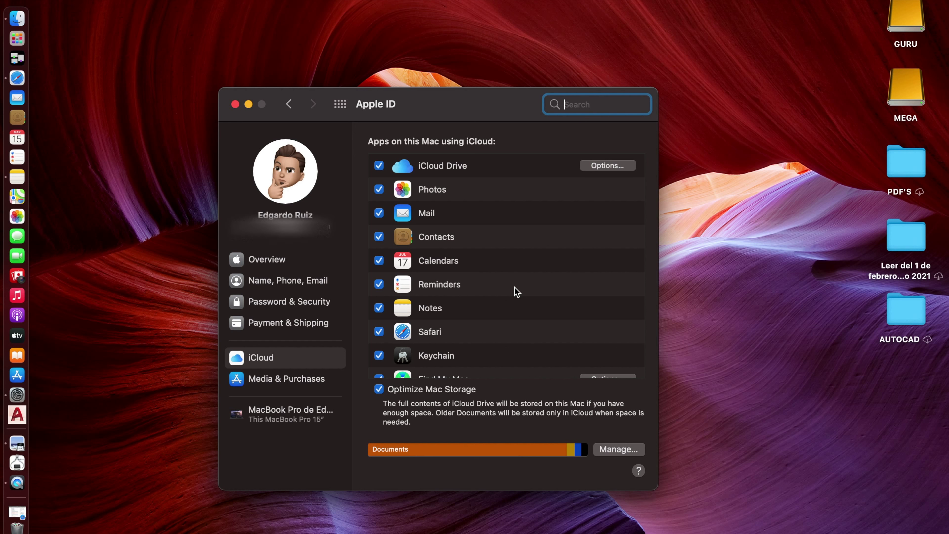
pyautogui.click(235, 104)
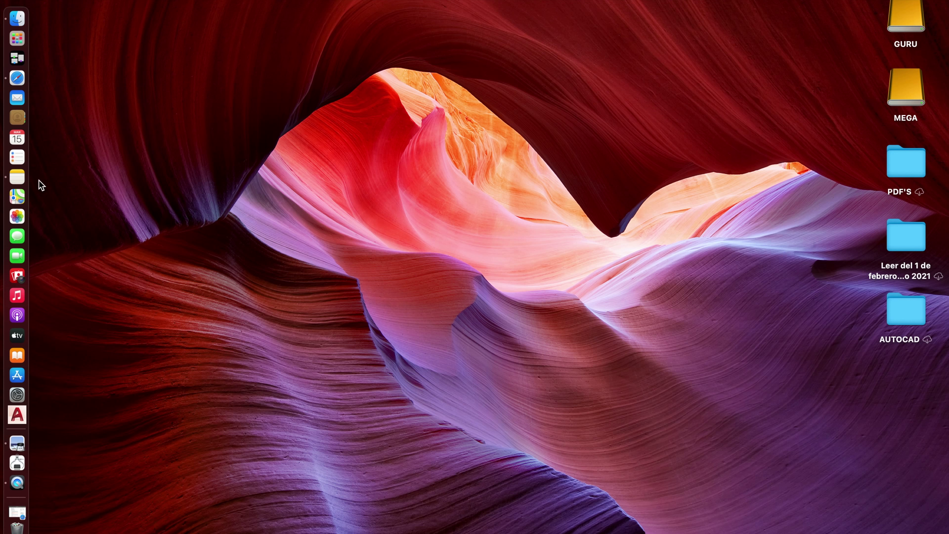
# Step: Open the bailiff15 folder from Downloads in a full-screen Finder window
pyautogui.click(17, 18)
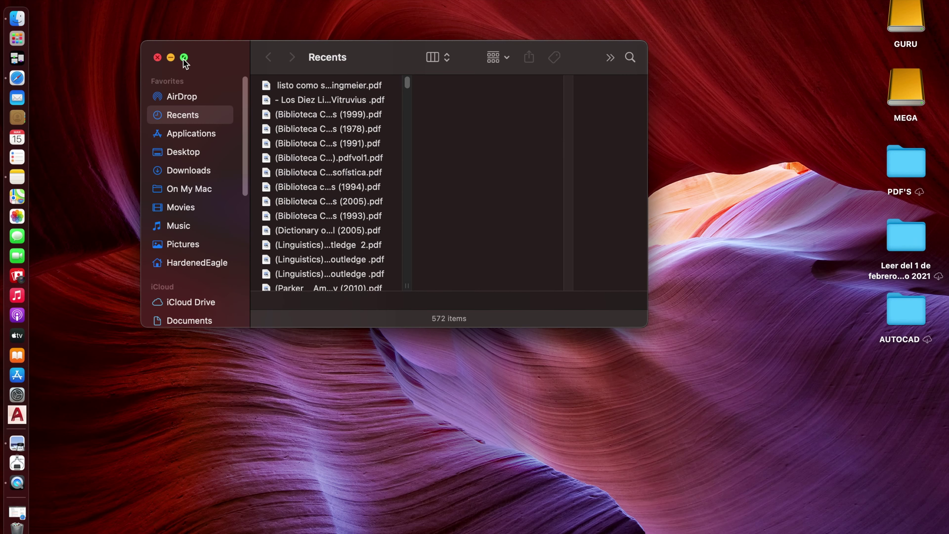
pyautogui.click(184, 58)
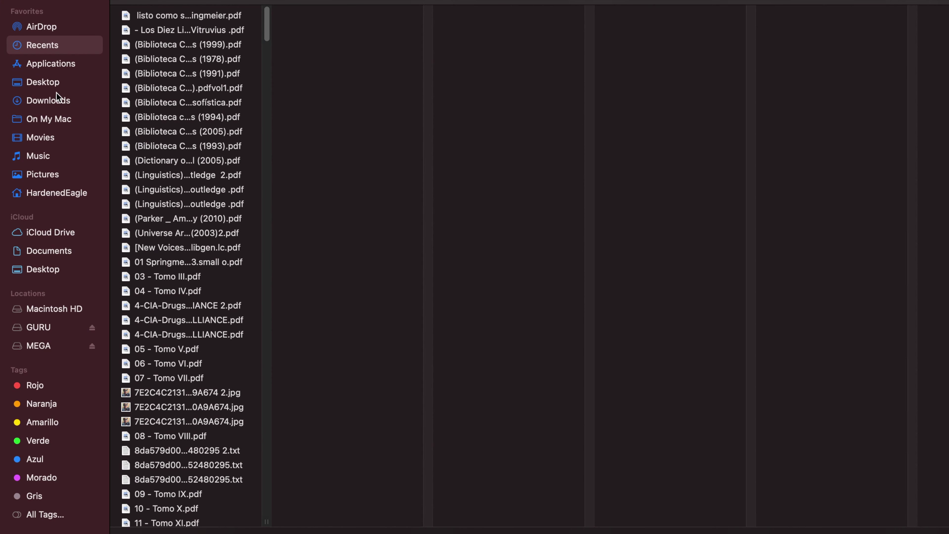
pyautogui.click(56, 68)
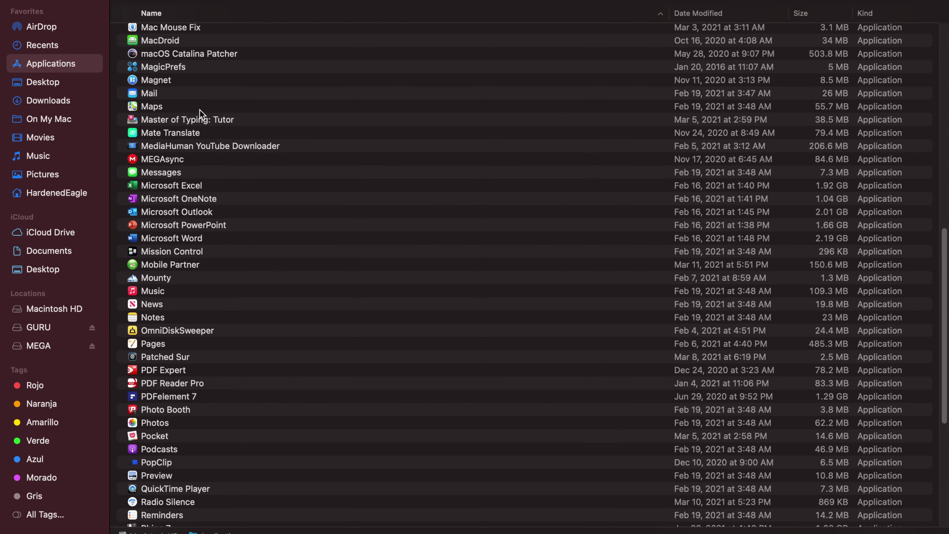
pyautogui.scroll(-5, 180, 166)
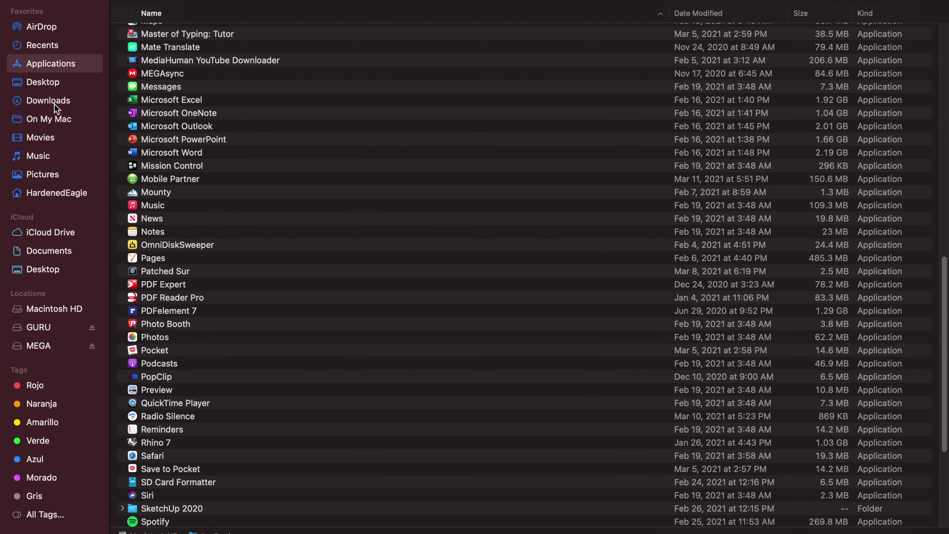
pyautogui.click(54, 105)
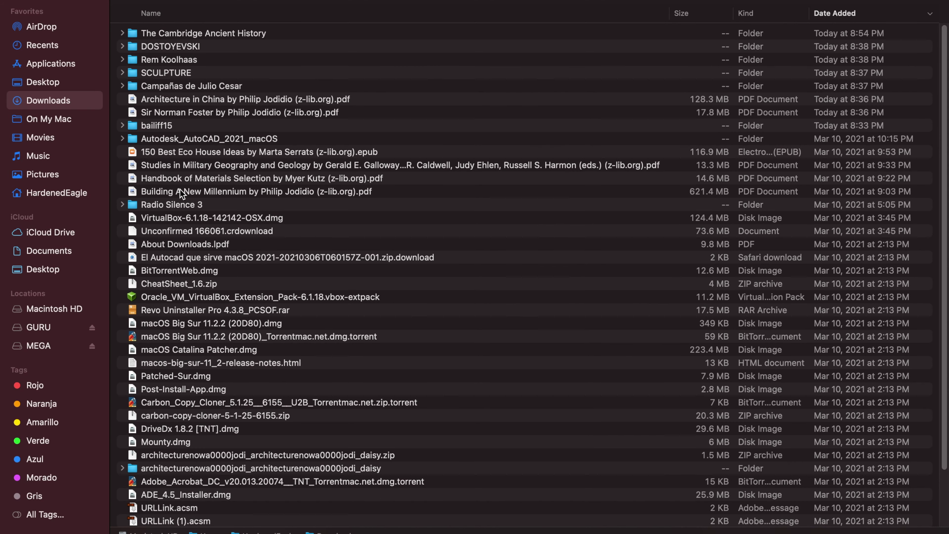
pyautogui.doubleClick(154, 125)
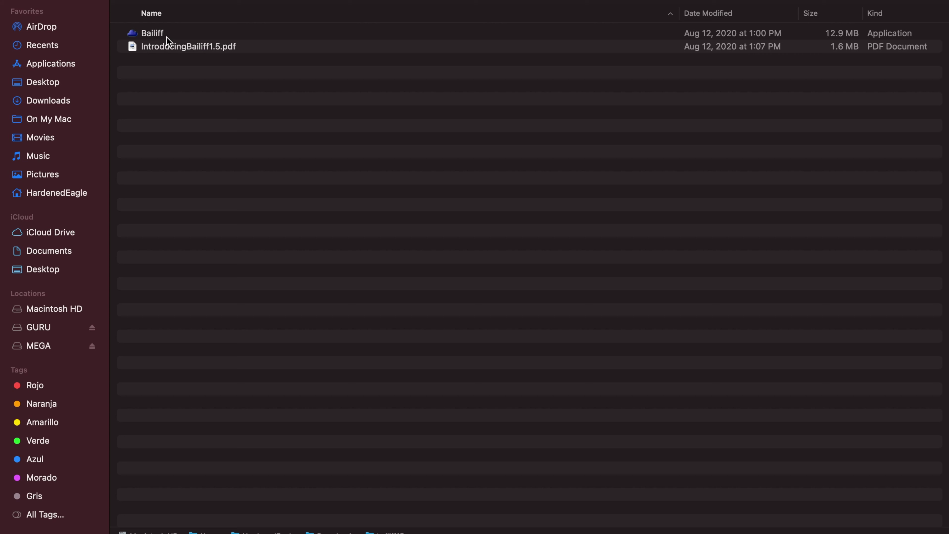
# Step: Move the Bailiff application into the Applications folder, replacing the existing copy, and close the Finder window
pyautogui.click(154, 35)
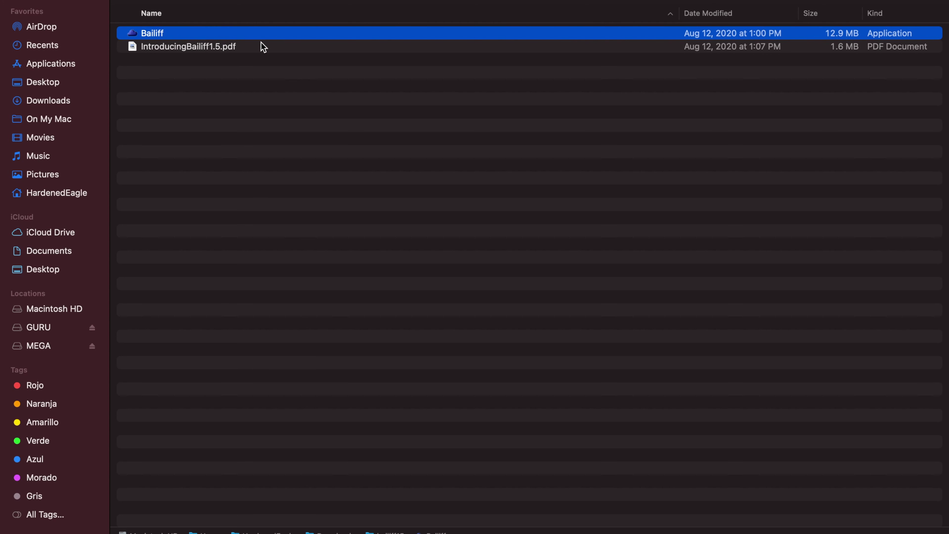
pyautogui.moveTo(188, 34); pyautogui.dragTo(67, 65)
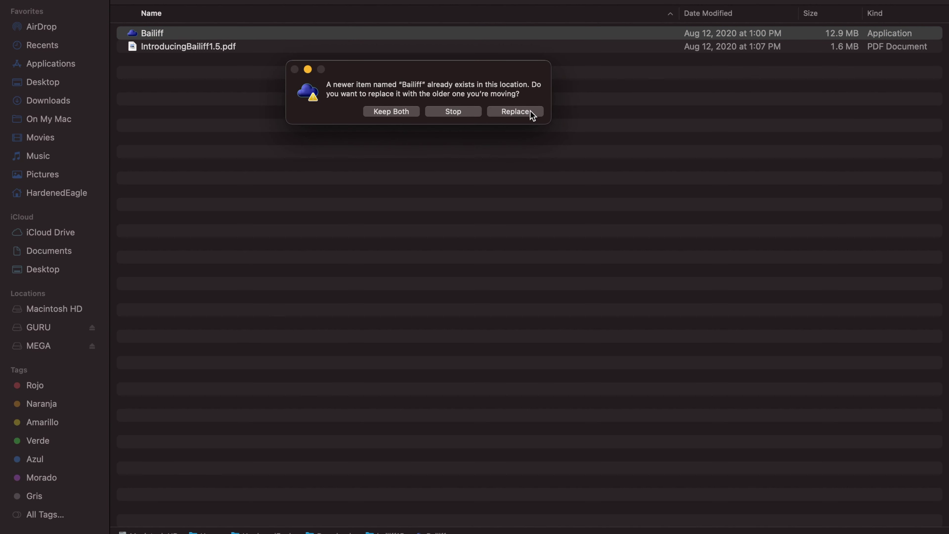
pyautogui.click(514, 112)
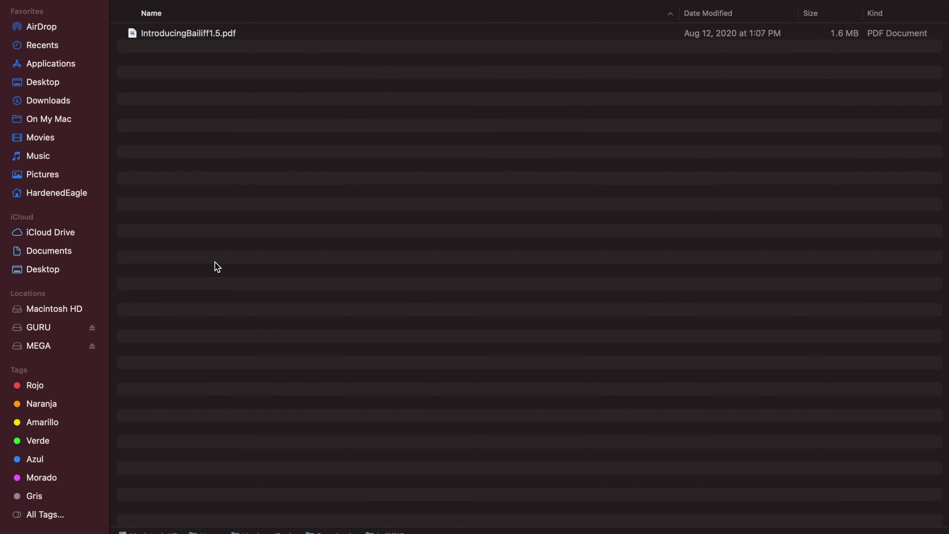
pyautogui.moveTo(486, 1)
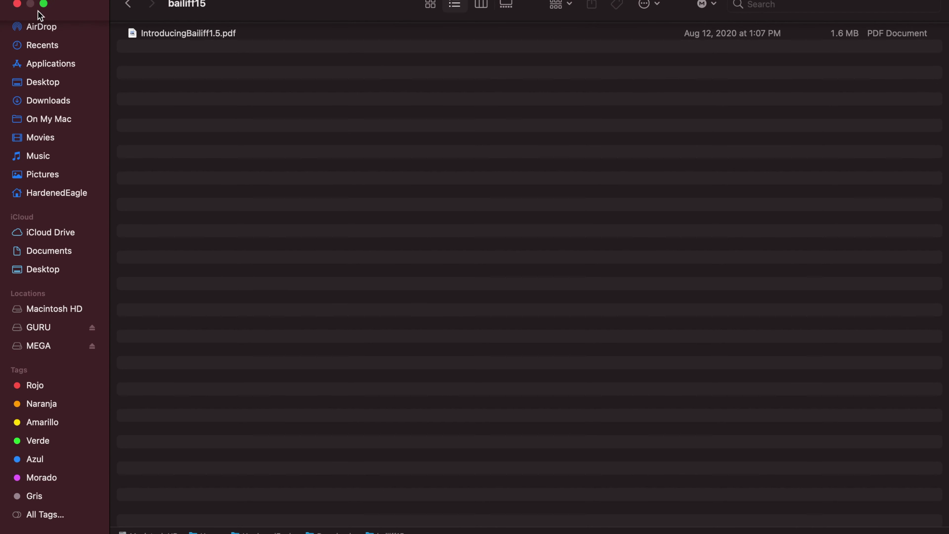
pyautogui.click(43, 3)
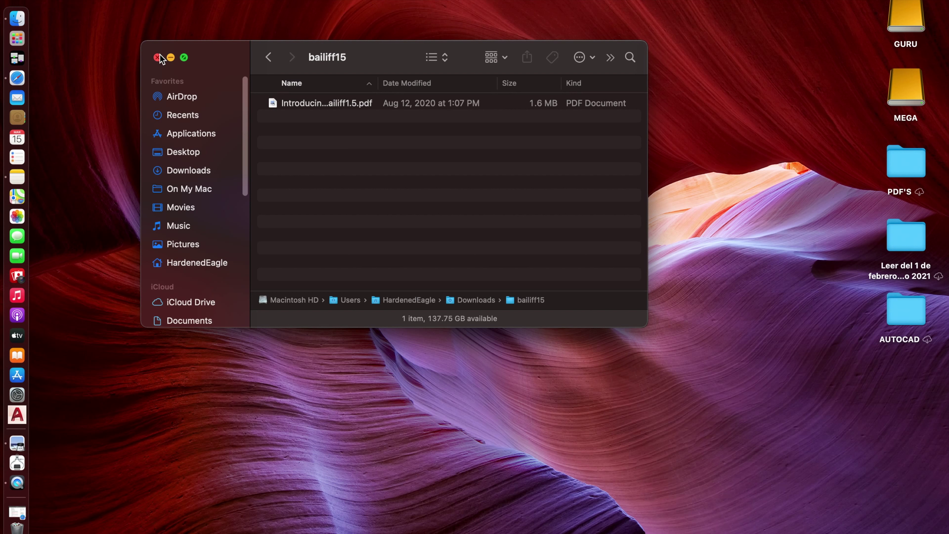
pyautogui.click(157, 58)
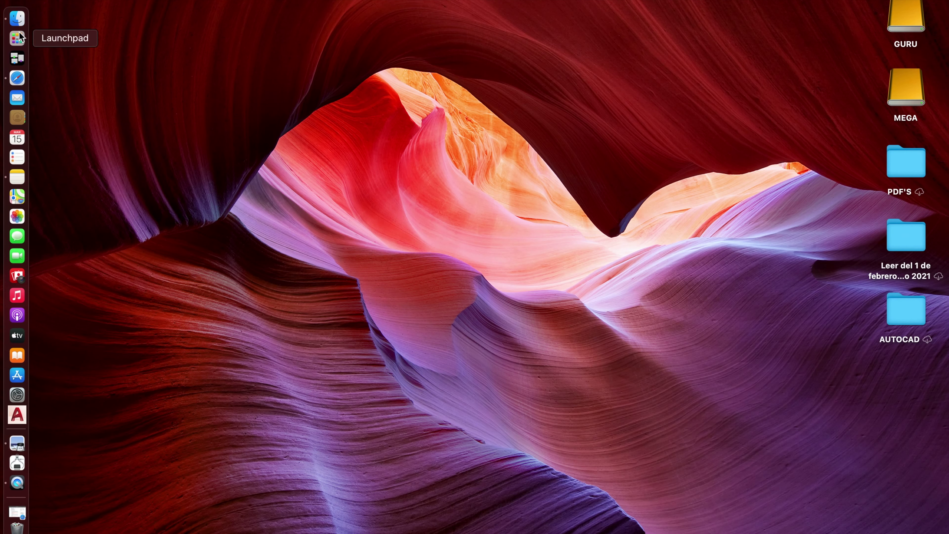
# Step: Browse iCloud Drive as icons in a full-screen Finder window, open the Documentary folder, and return to the normal window size
pyautogui.click(18, 19)
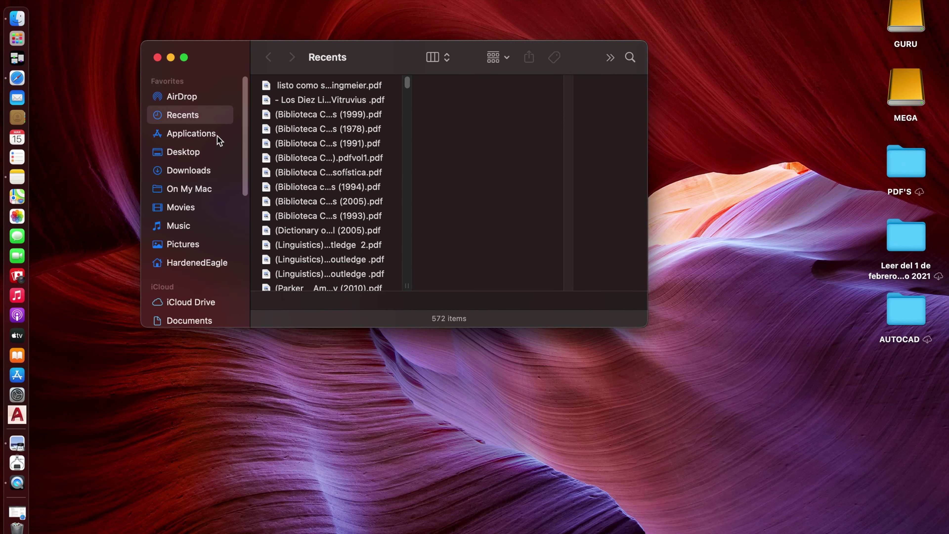
pyautogui.press('ctrl+super+f')
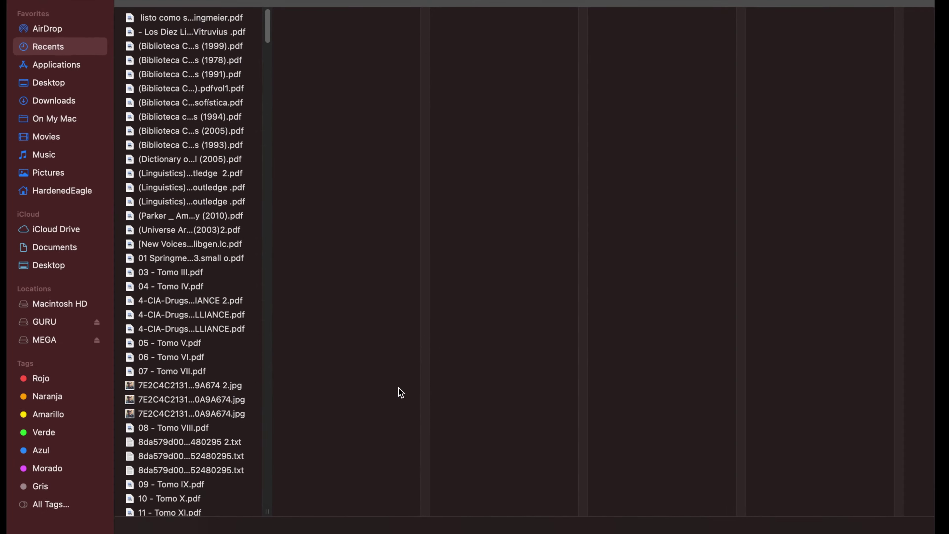
pyautogui.click(45, 232)
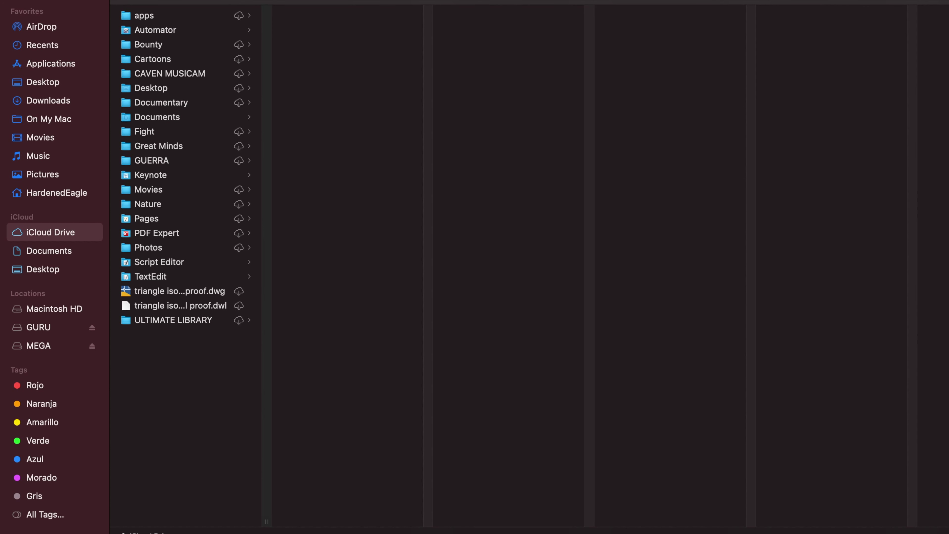
pyautogui.click(447, 2)
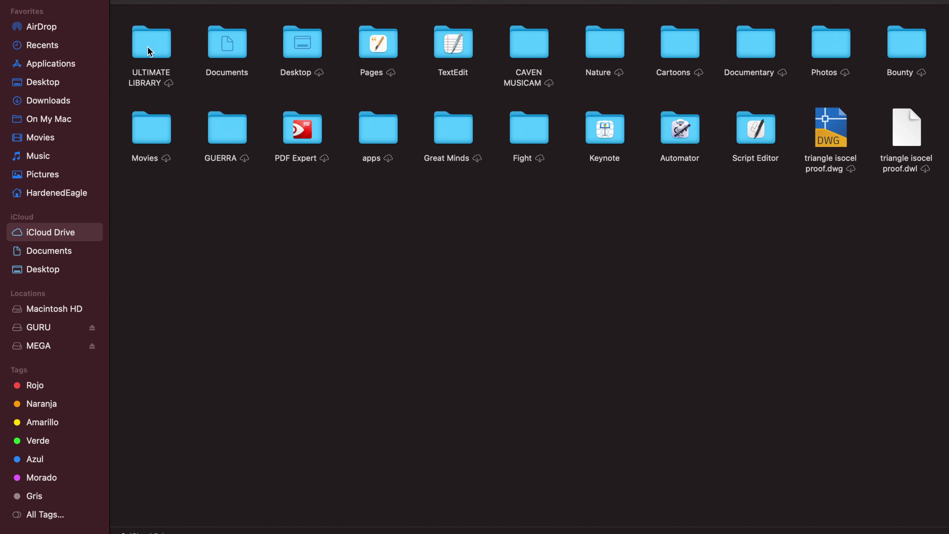
pyautogui.doubleClick(746, 53)
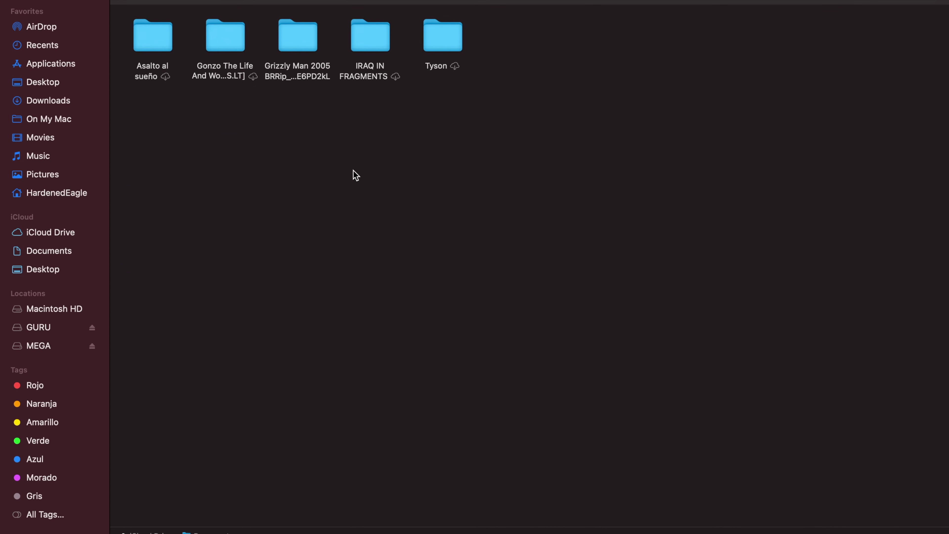
pyautogui.click(306, 36)
pyautogui.click(336, 153)
pyautogui.moveTo(43, 5)
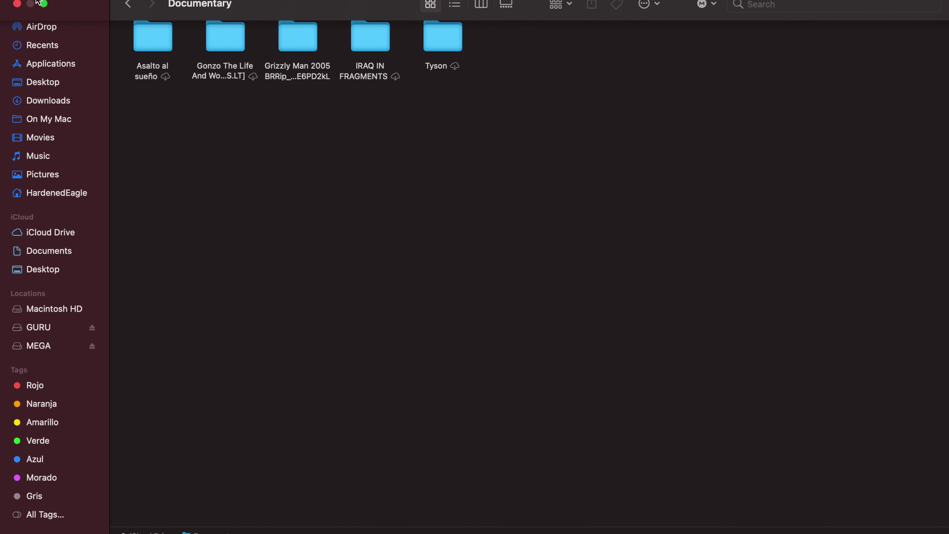
pyautogui.click(44, 3)
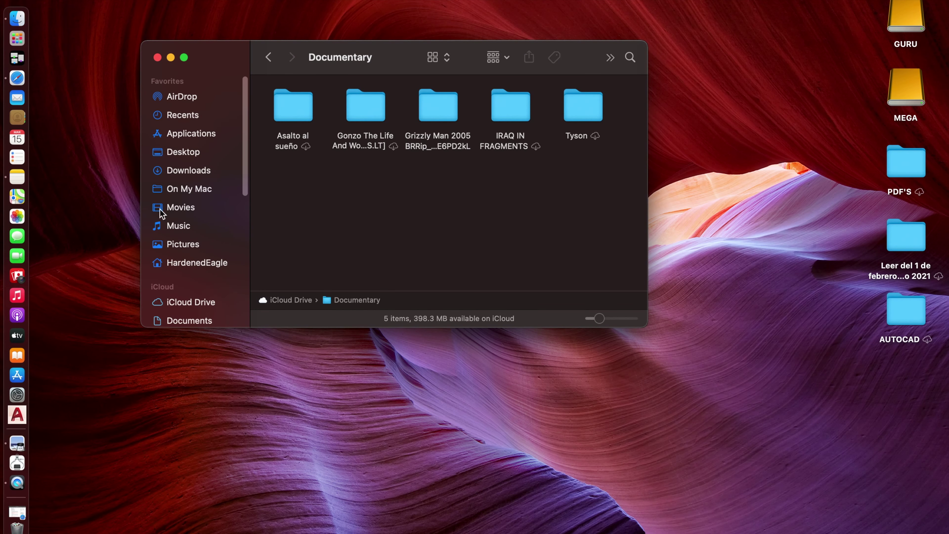
# Step: Launch Bailiff from the installed applications, open its Evict file chooser, and cancel the chooser
pyautogui.click(17, 37)
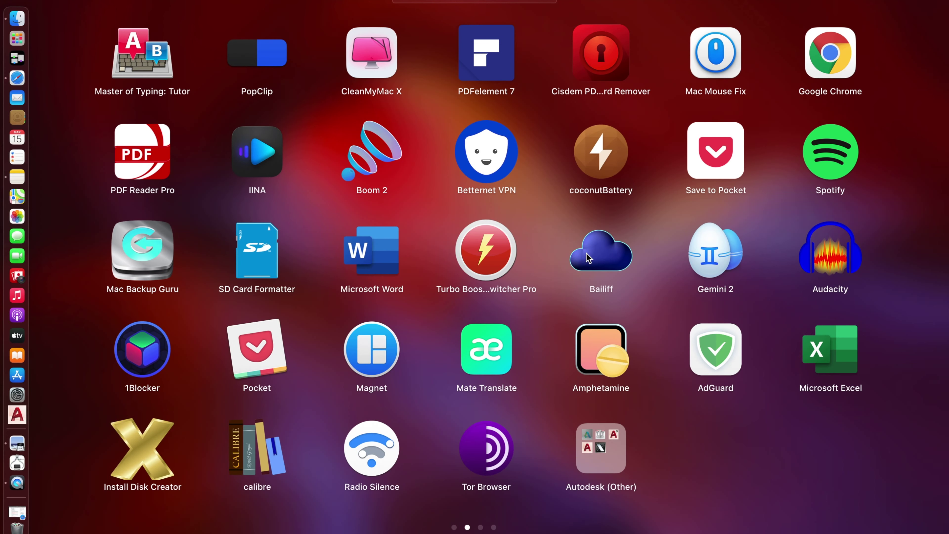
pyautogui.click(602, 257)
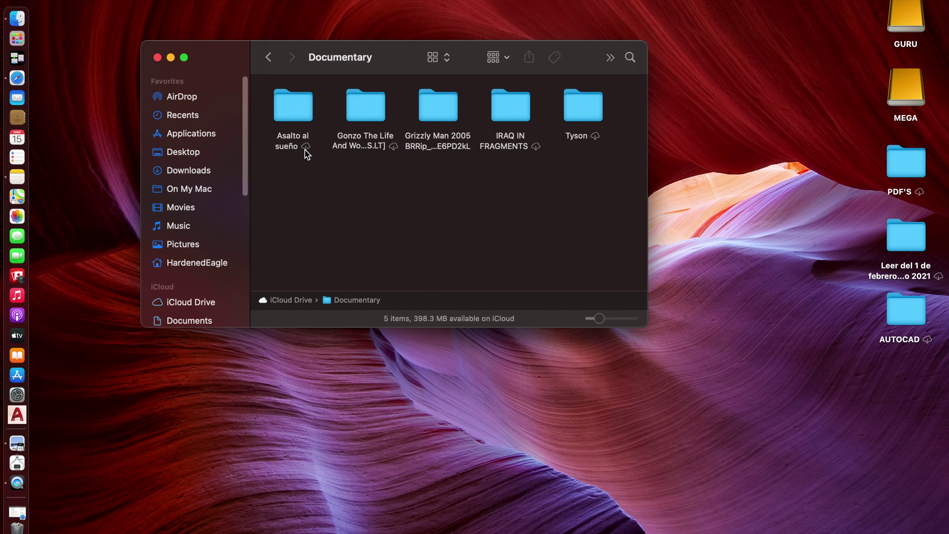
pyautogui.click(525, 256)
pyautogui.click(507, 1)
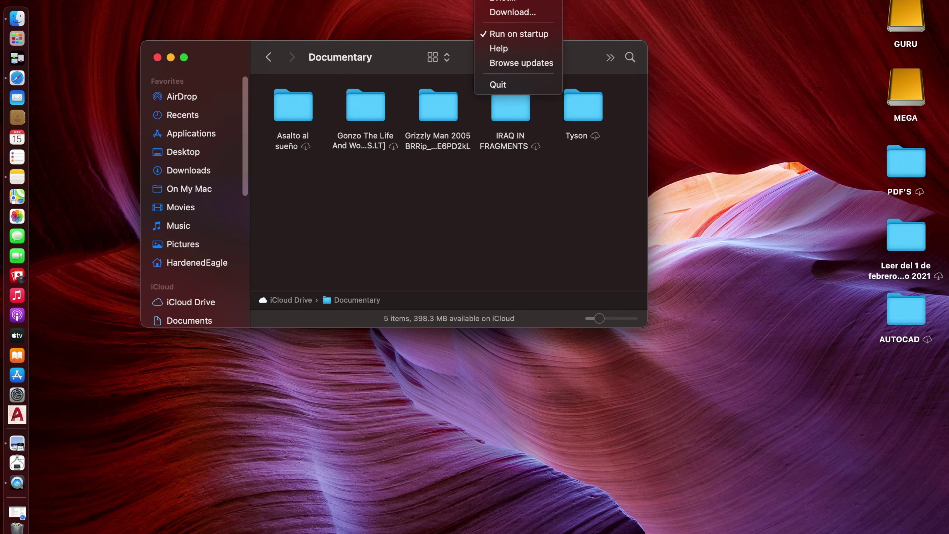
pyautogui.click(526, 2)
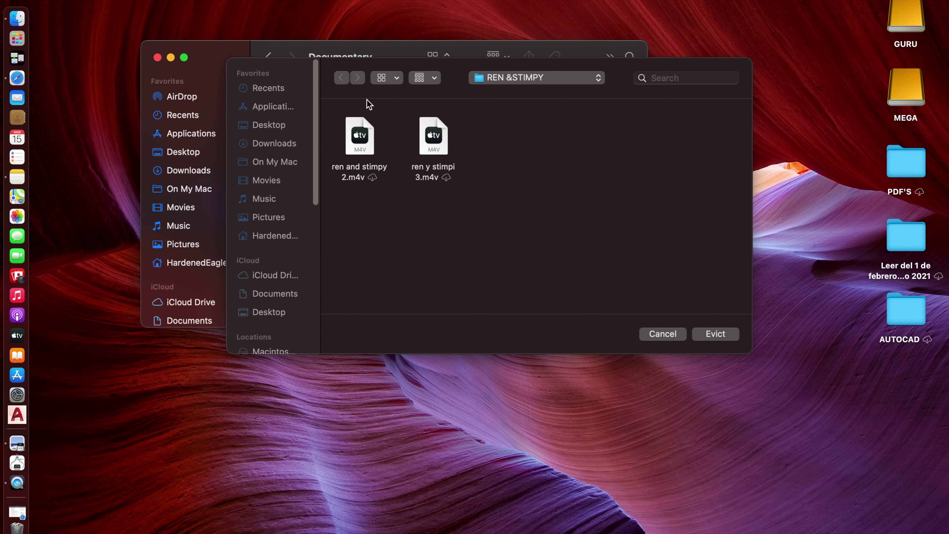
pyautogui.click(662, 334)
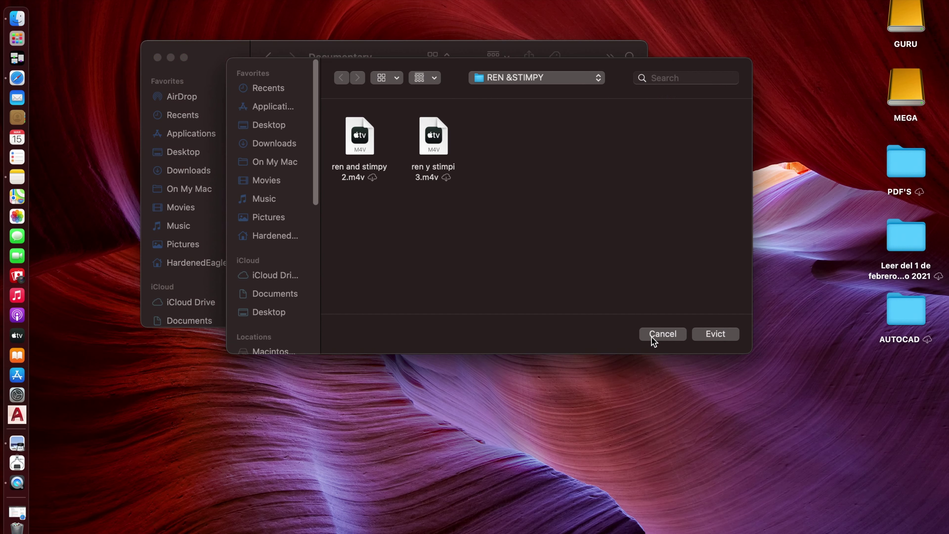
# Step: Reopen Bailiff's Evict file chooser and check its list of parent folders and recent places without choosing one
pyautogui.click(482, 1)
pyautogui.click(499, 11)
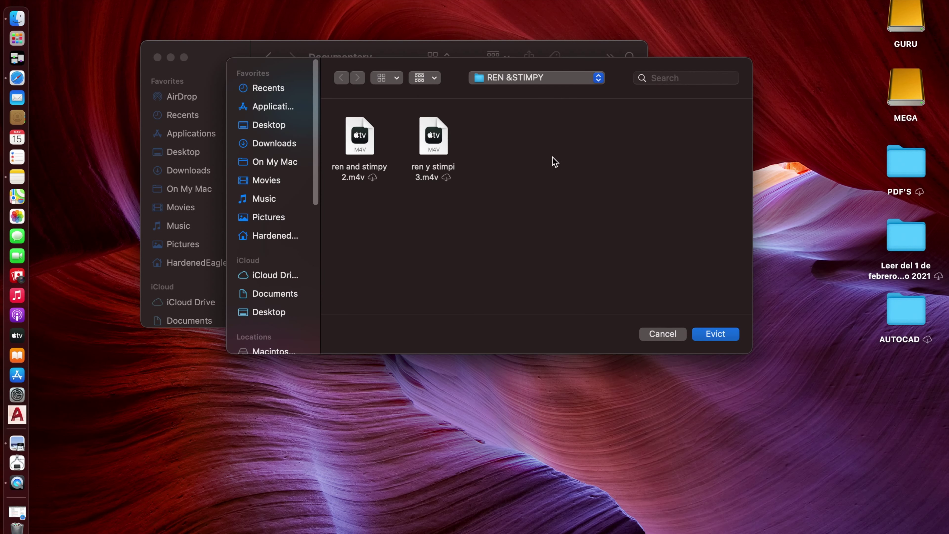
pyautogui.click(598, 79)
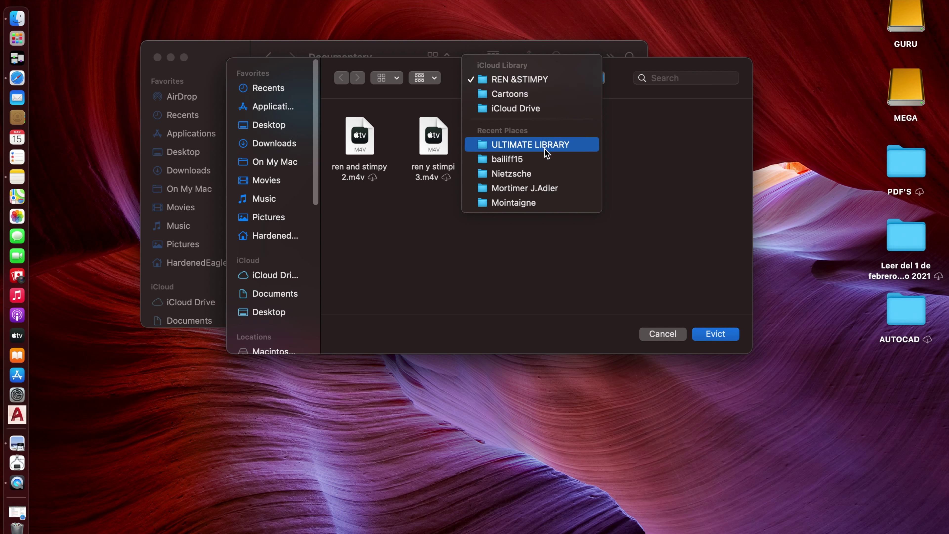
pyautogui.click(673, 195)
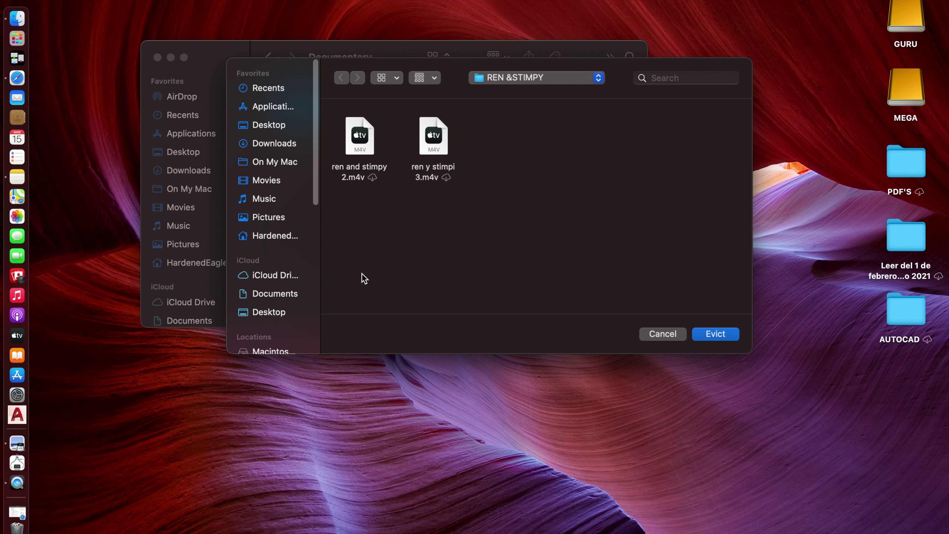
# Step: Evict the Grizzly Man 2005 folder, located in the Documentary folder of iCloud Drive, from local storage with Bailiff
pyautogui.click(265, 280)
pyautogui.scroll(-2, 430, 205)
pyautogui.scroll(2, 430, 206)
pyautogui.scroll(-3, 429, 206)
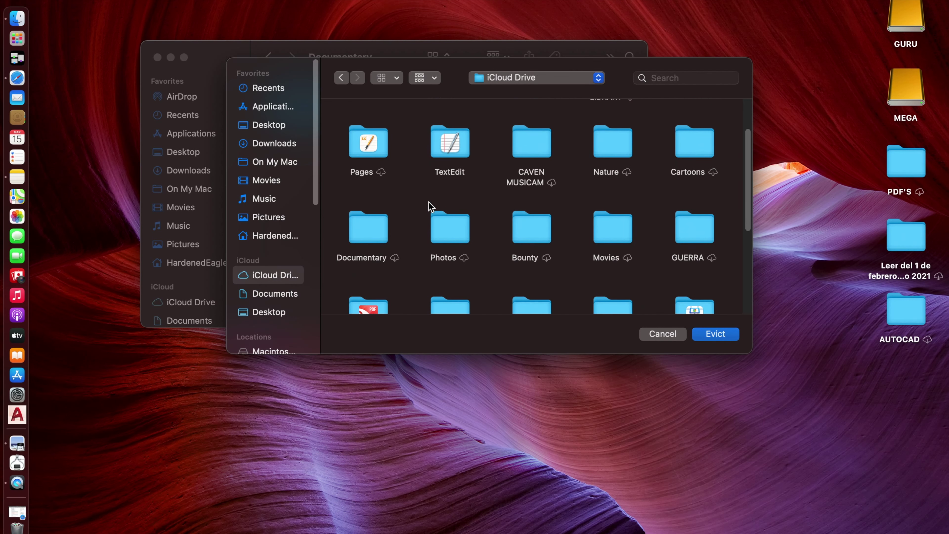
pyautogui.scroll(-2, 568, 159)
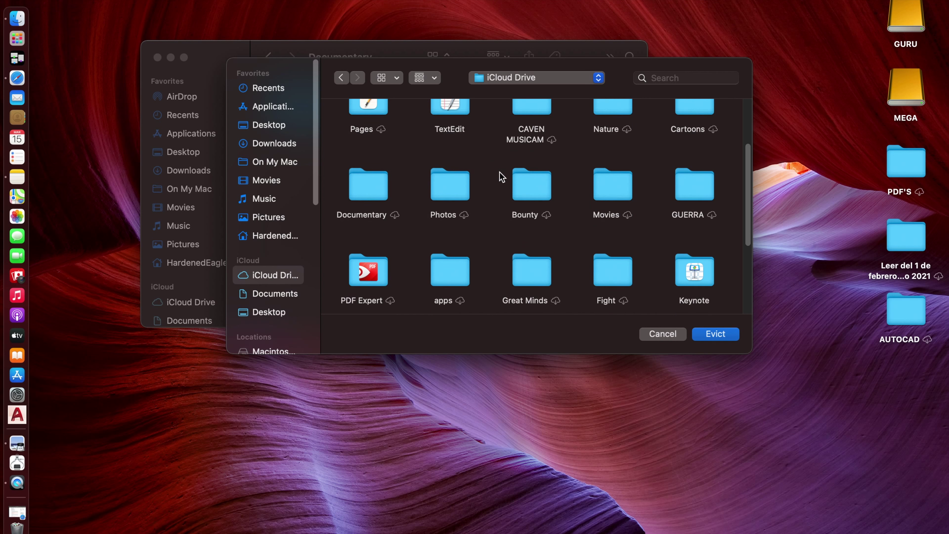
pyautogui.doubleClick(364, 188)
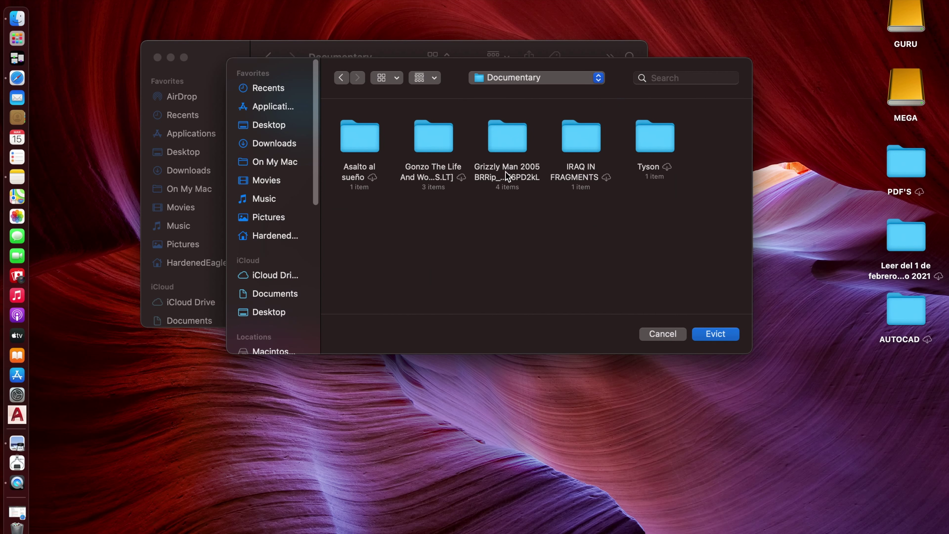
pyautogui.click(505, 143)
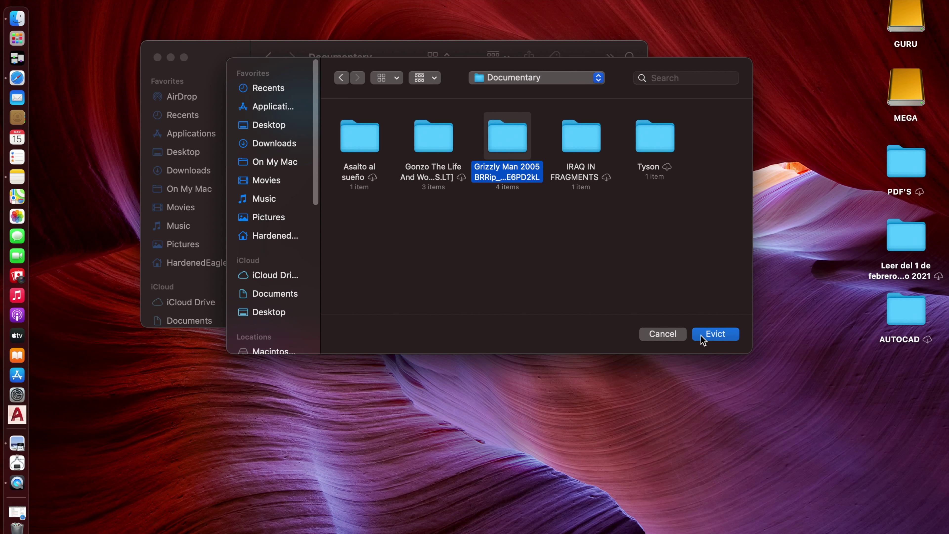
pyautogui.click(713, 335)
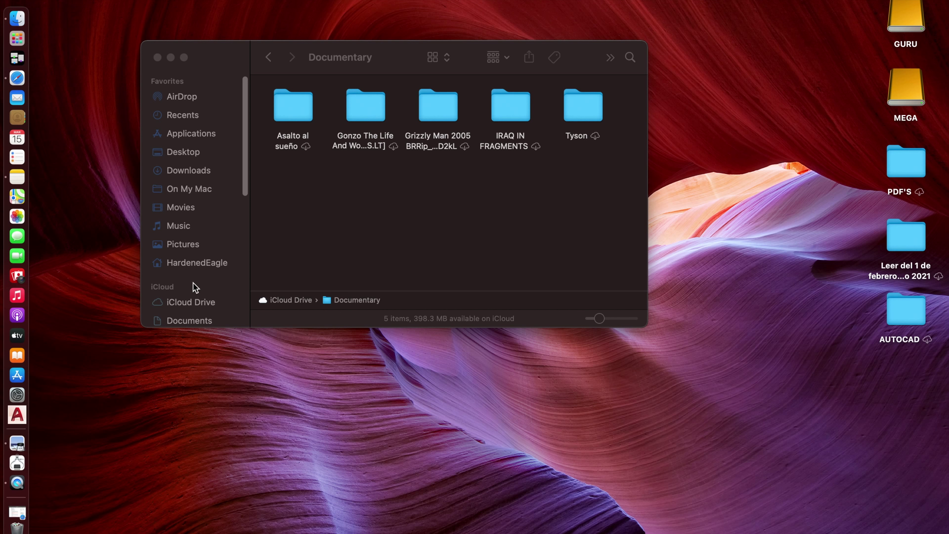
# Step: Show iCloud Drive in a full-screen Finder window and open the ULTIMATE LIBRARY folder
pyautogui.scroll(-4, 193, 269)
pyautogui.click(192, 221)
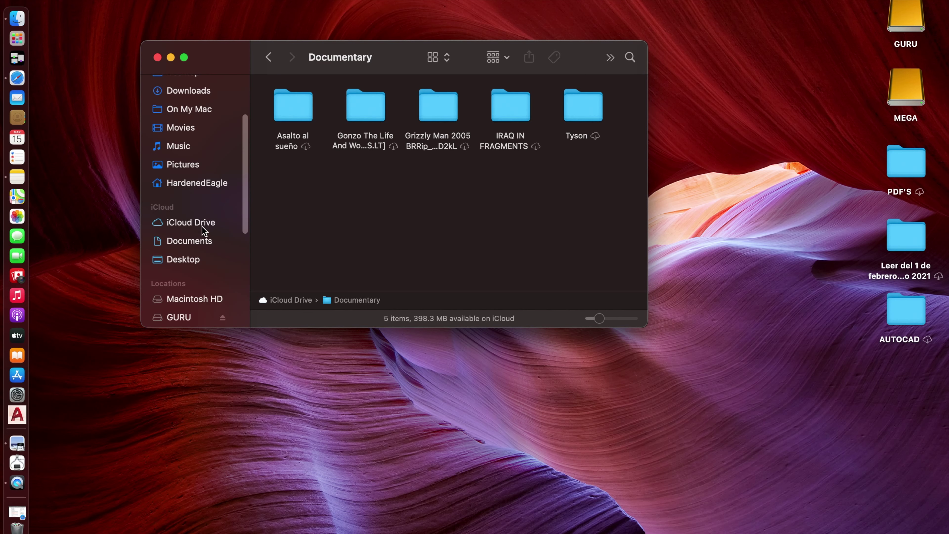
pyautogui.click(198, 224)
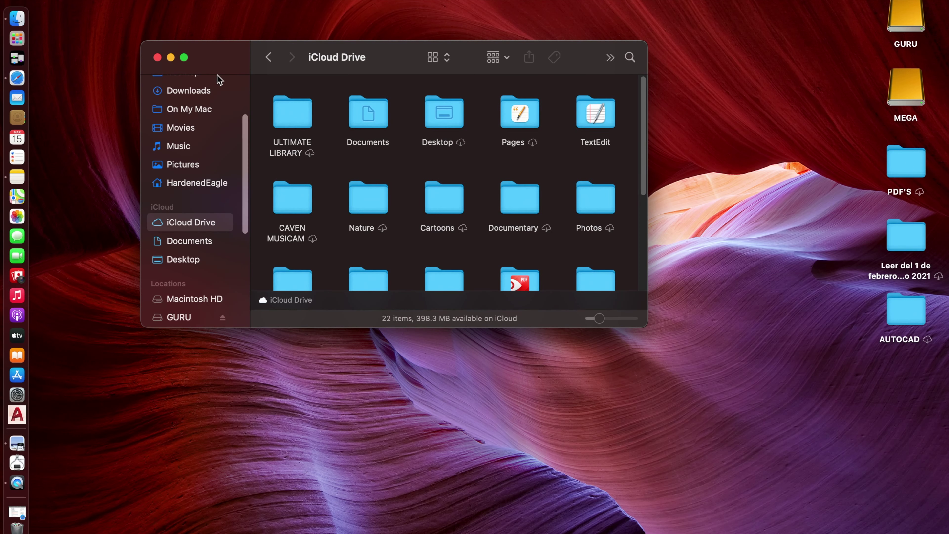
pyautogui.click(184, 57)
pyautogui.doubleClick(159, 54)
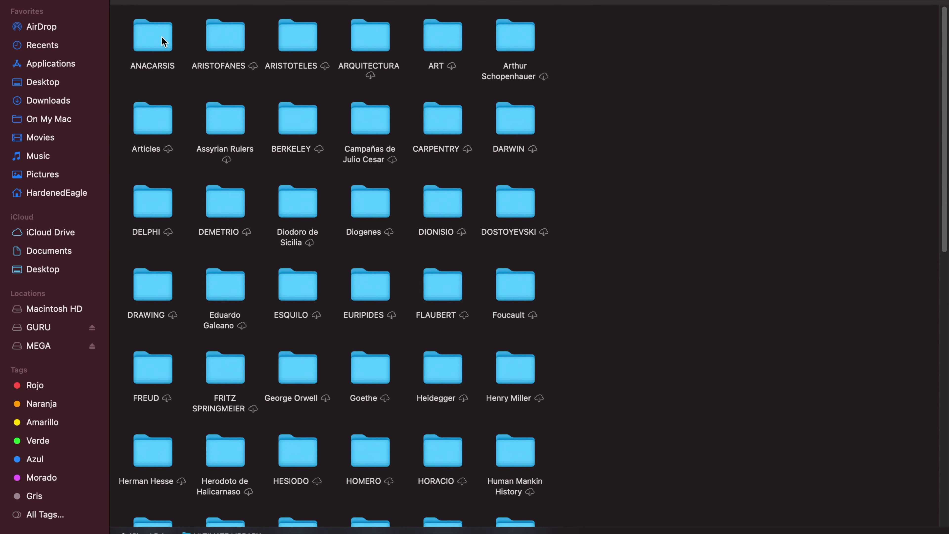
# Step: Evict the ANACARSIS folder, located in the ULTIMATE LIBRARY folder of iCloud Drive, from local storage with Bailiff
pyautogui.moveTo(162, 1)
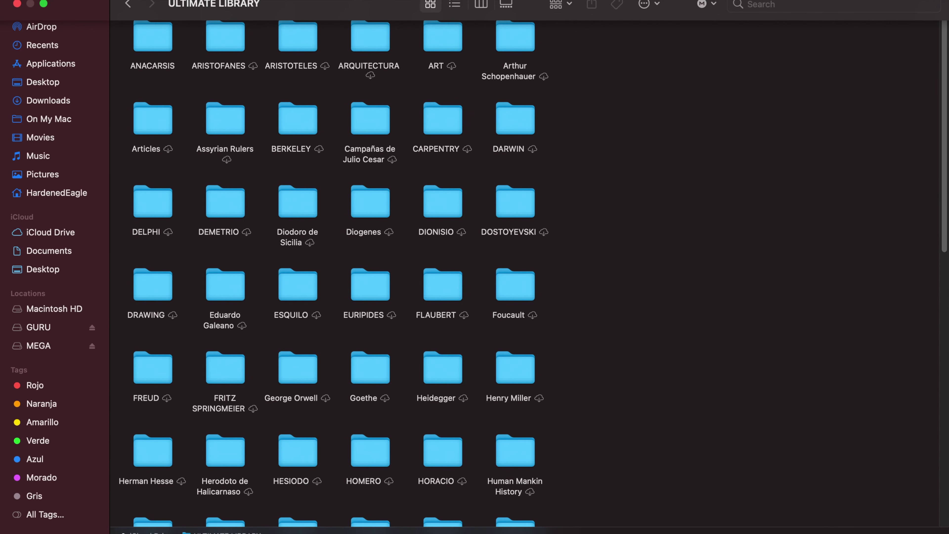
pyautogui.click(485, 1)
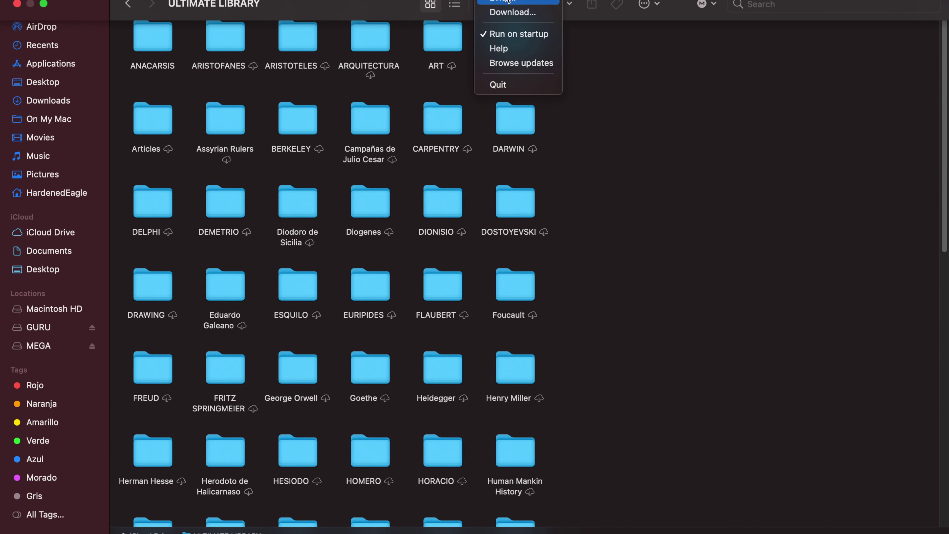
pyautogui.click(702, 179)
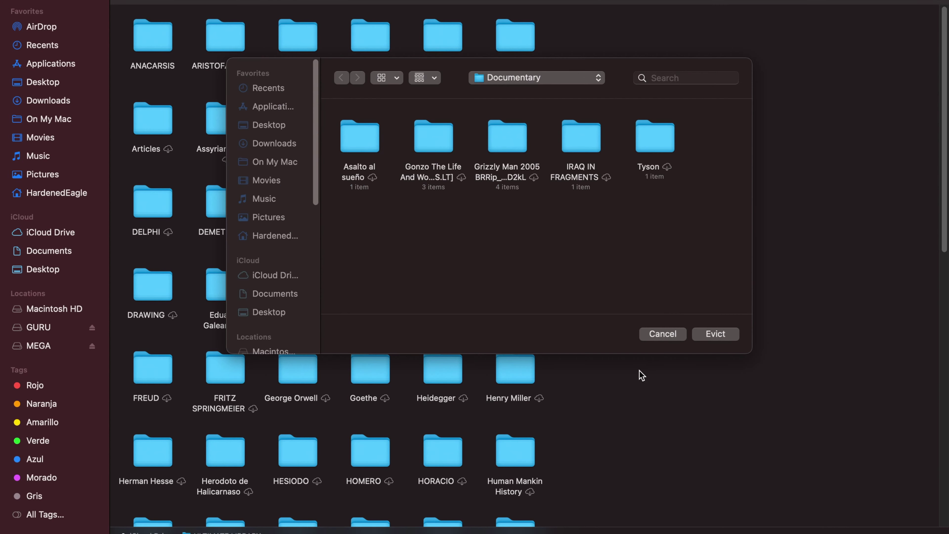
pyautogui.click(258, 276)
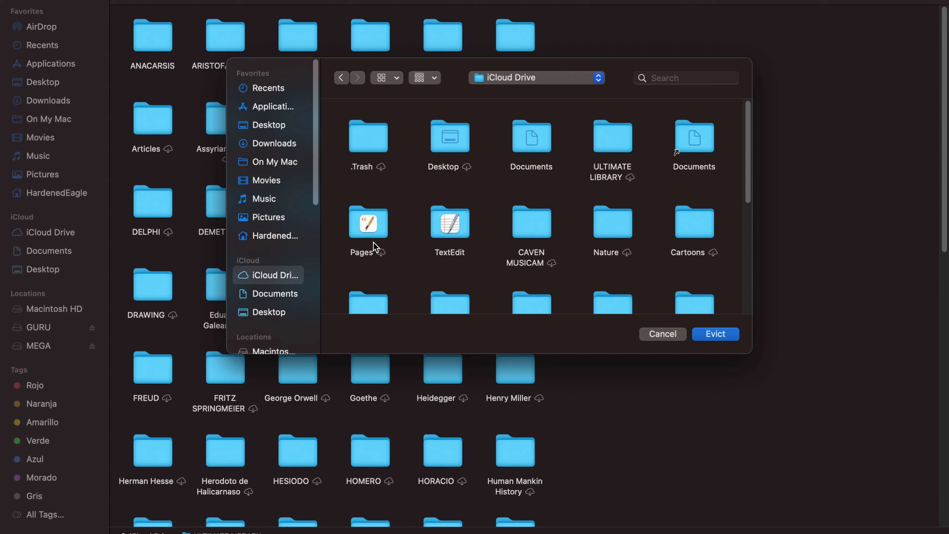
pyautogui.scroll(-3, 542, 185)
pyautogui.scroll(3, 543, 185)
pyautogui.doubleClick(612, 131)
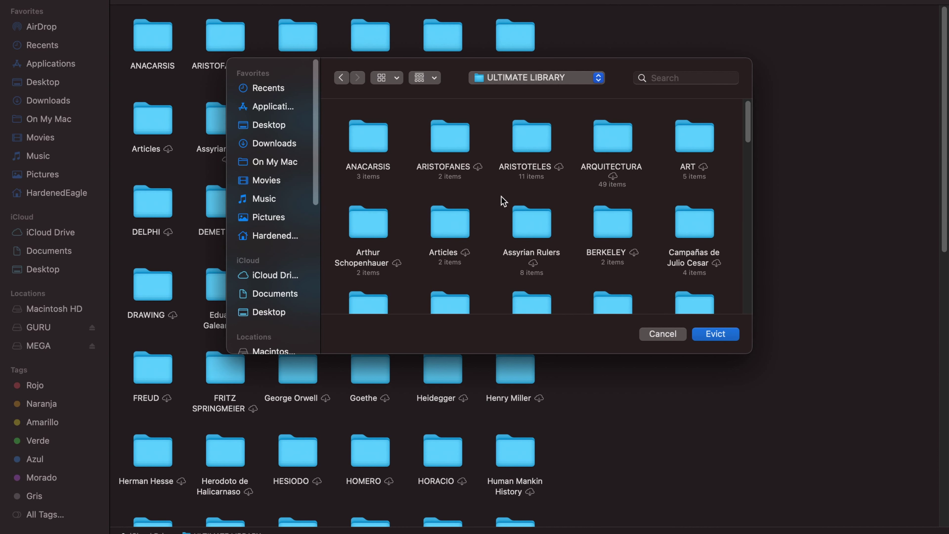
pyautogui.click(374, 151)
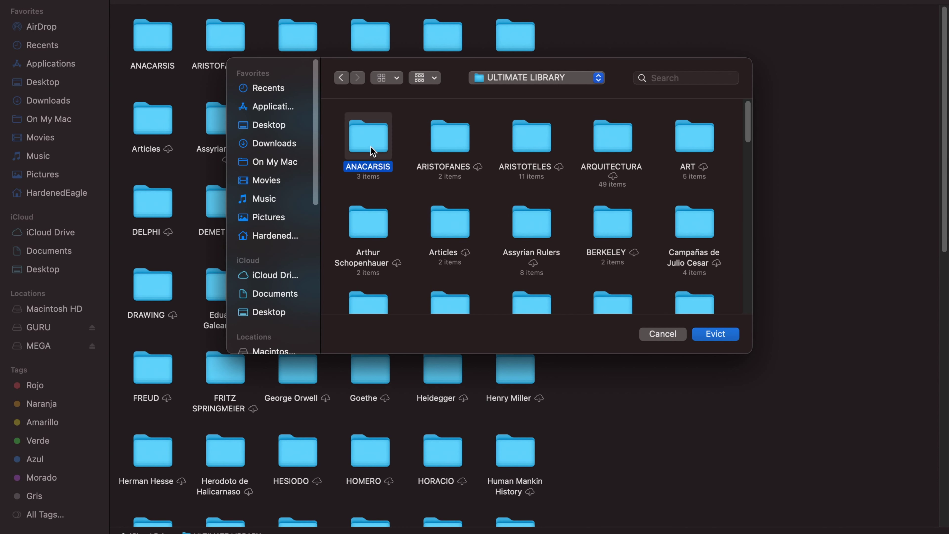
pyautogui.click(710, 336)
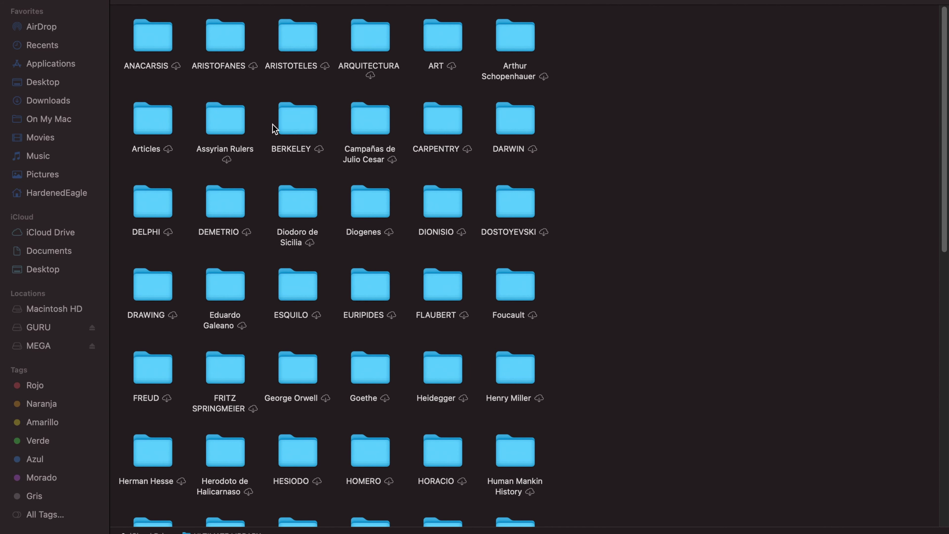